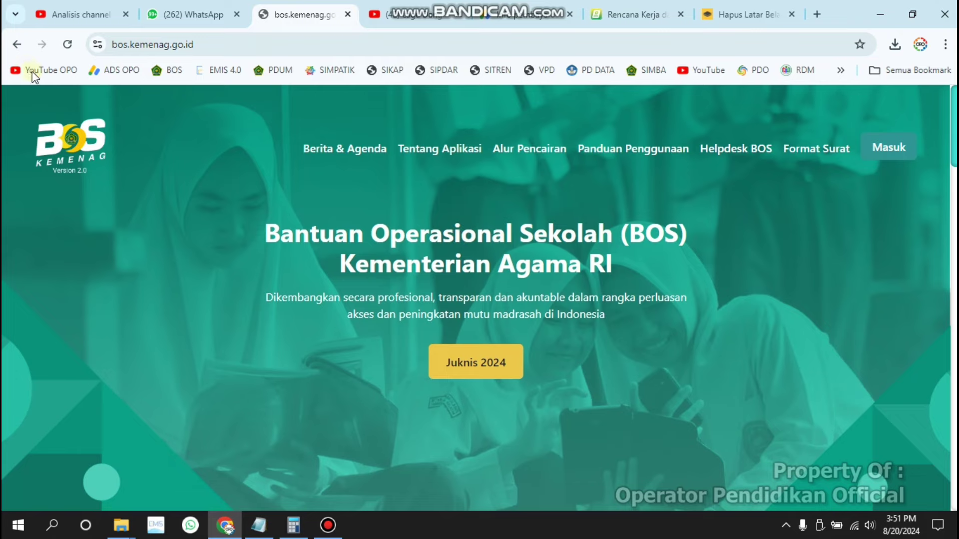
- Reload the BOS Kemenag portal, dismiss the Informasi Penting notice and log in with the saved account credentials
left_click(67, 44)
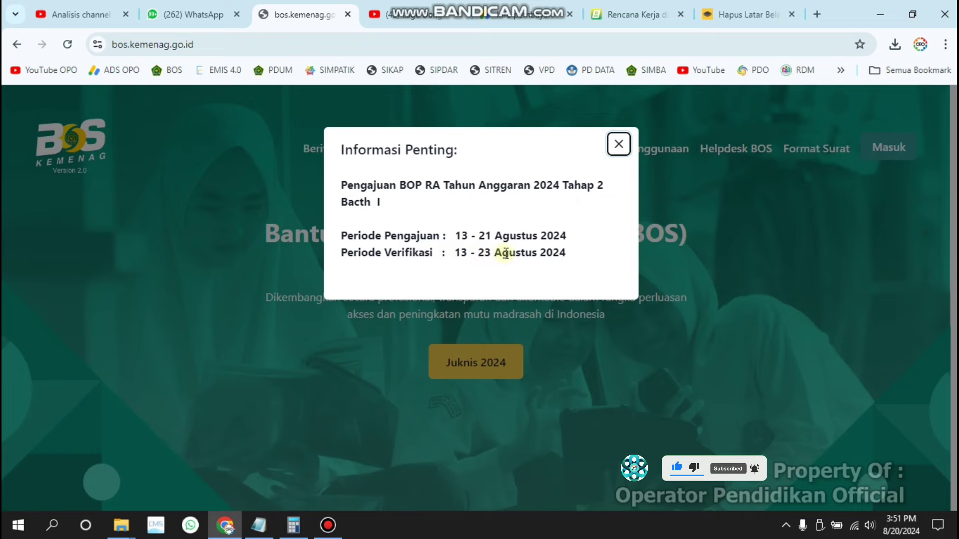
left_click(618, 145)
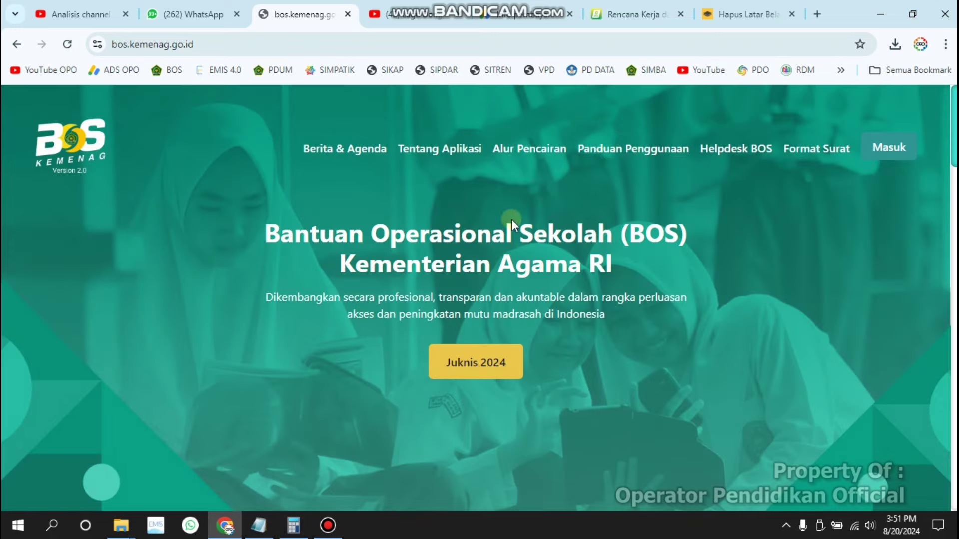
left_click(892, 160)
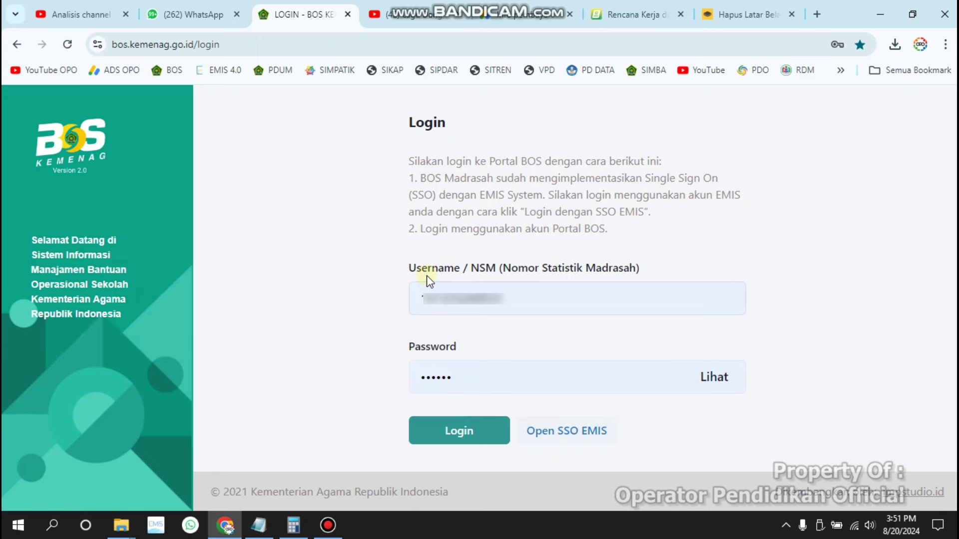
left_click(440, 440)
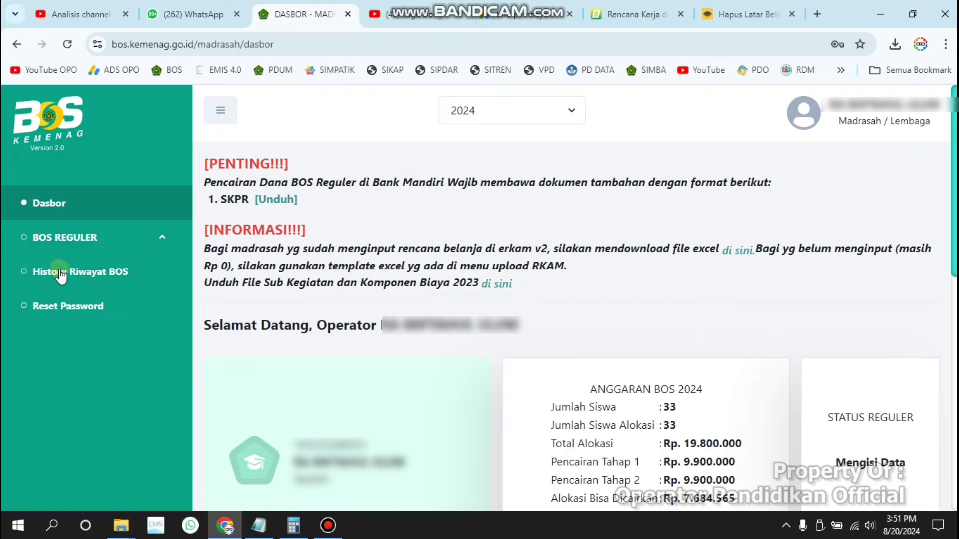
- Open the Data LPJ form for BOS 2024 Tahapan 1 under BOS REGULER and set Jumlah dana yang digunakan to Rp. 9.900.000
left_click(103, 242)
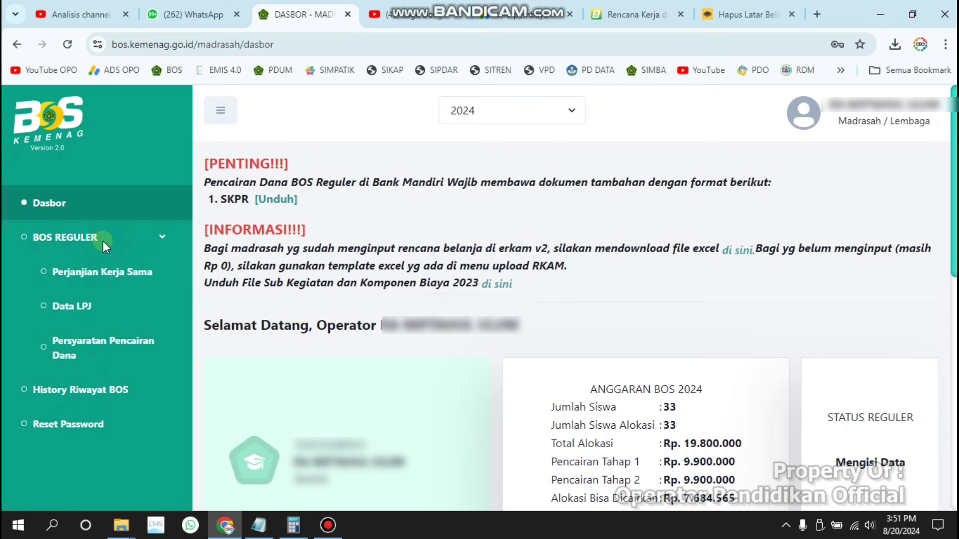
left_click(84, 305)
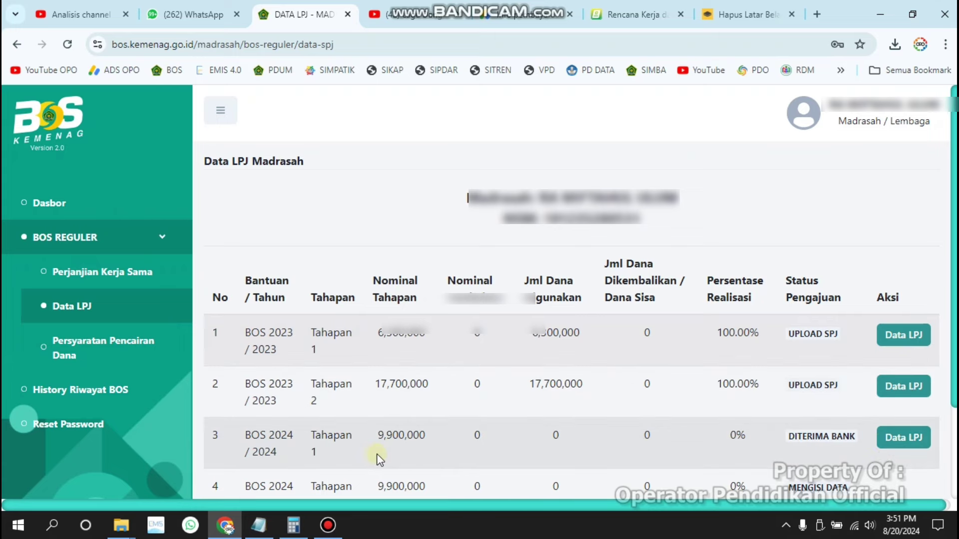
left_click(904, 438)
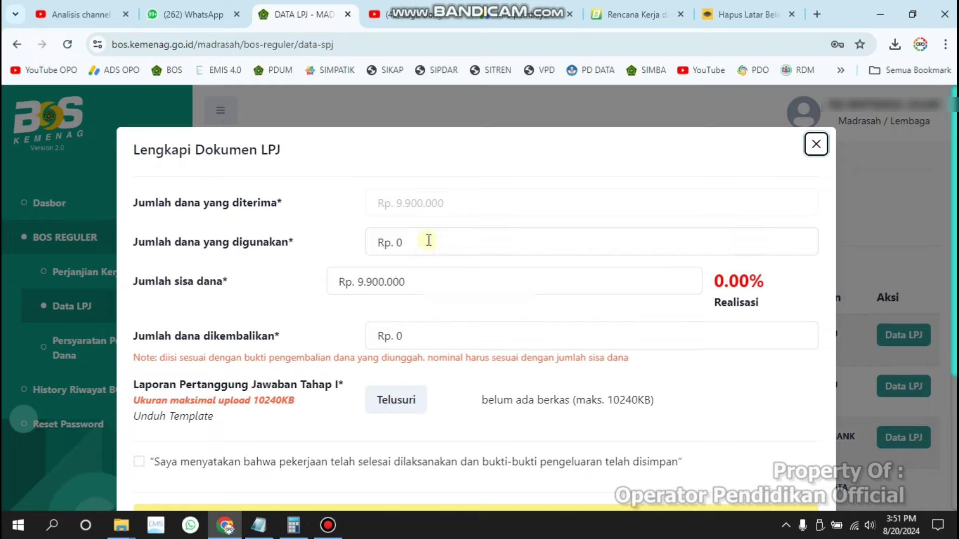
left_click(428, 240)
type("9900000")
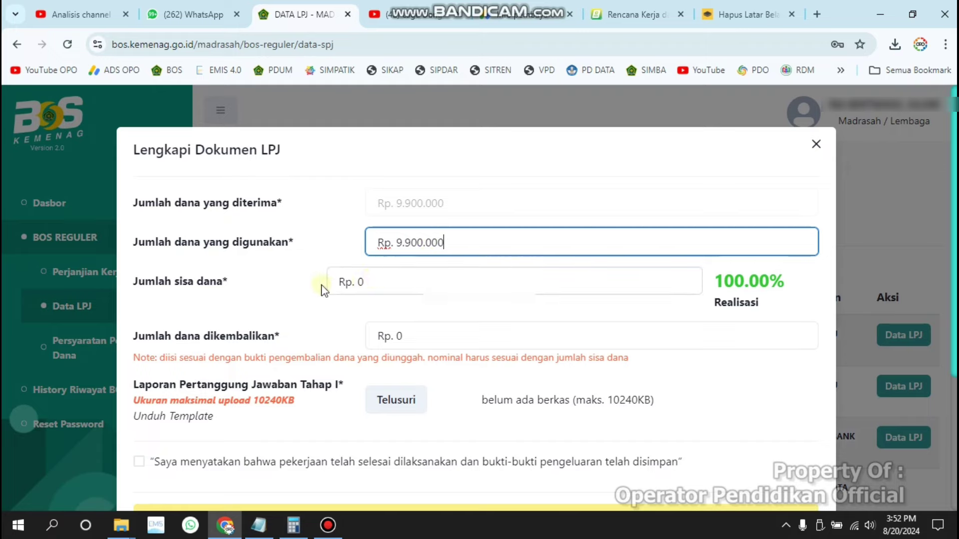
- Try Rp. 9.000.000 as Jumlah dana yang digunakan, and restore the amount to Rp. 9.900.000
left_click(410, 242)
key("BackSpace")
type("0")
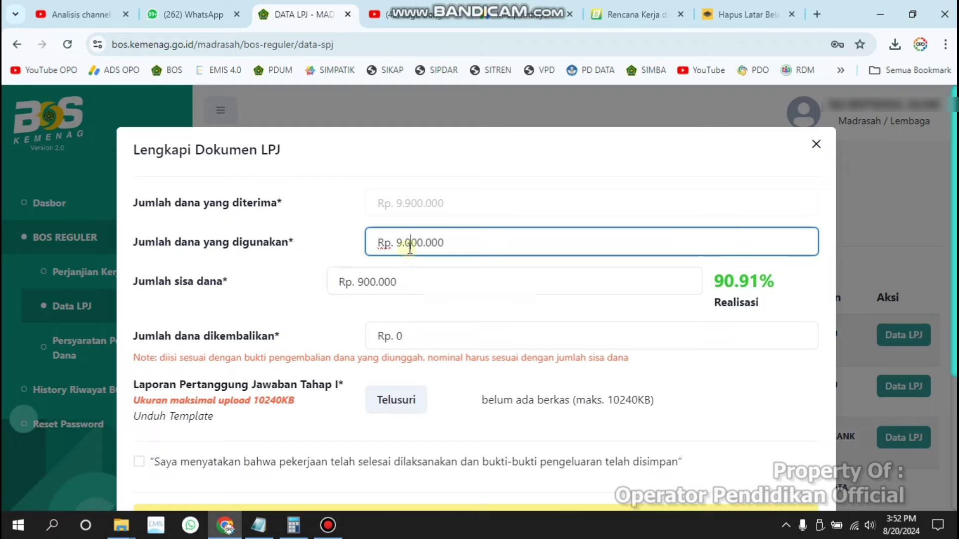
key("BackSpace")
type("9")
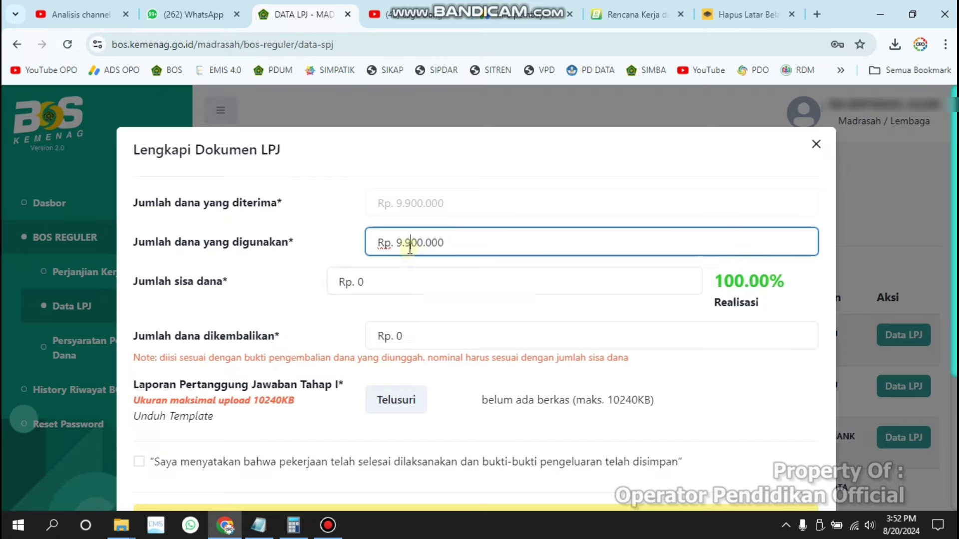
- Attach the file LPJ MURO from the TAHAP 2 2024 folder as the Laporan Pertanggung Jawaban Tahap I
left_click(389, 402)
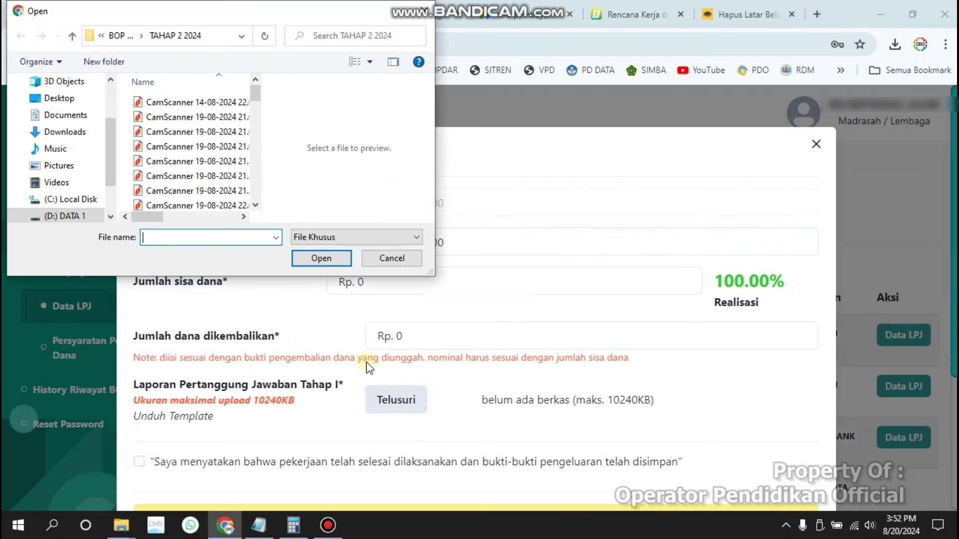
scroll(199, 170, "down", 10)
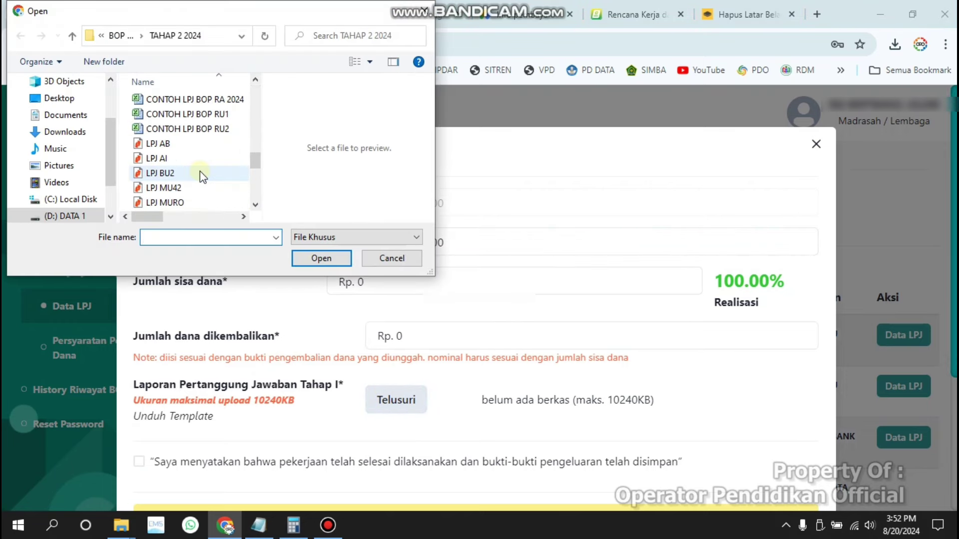
left_click(199, 202)
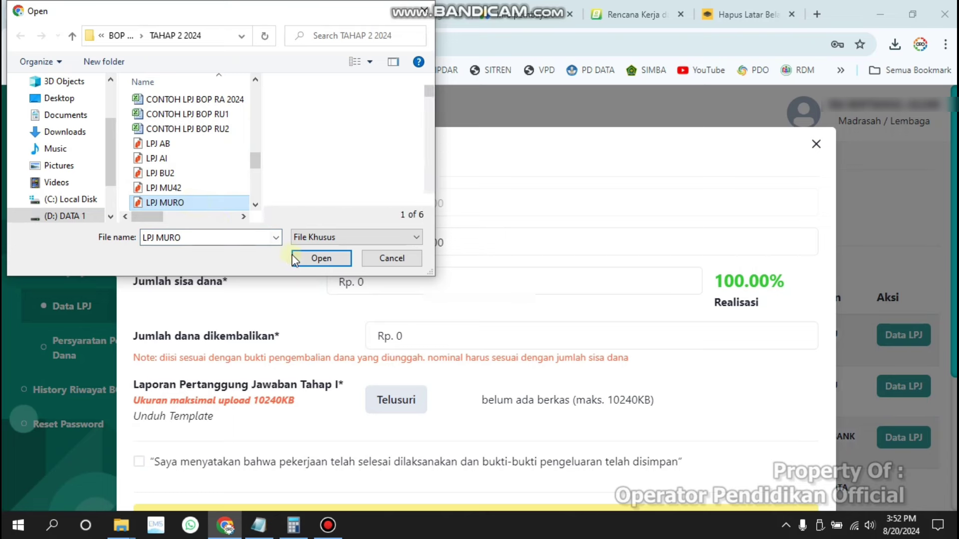
left_click(310, 257)
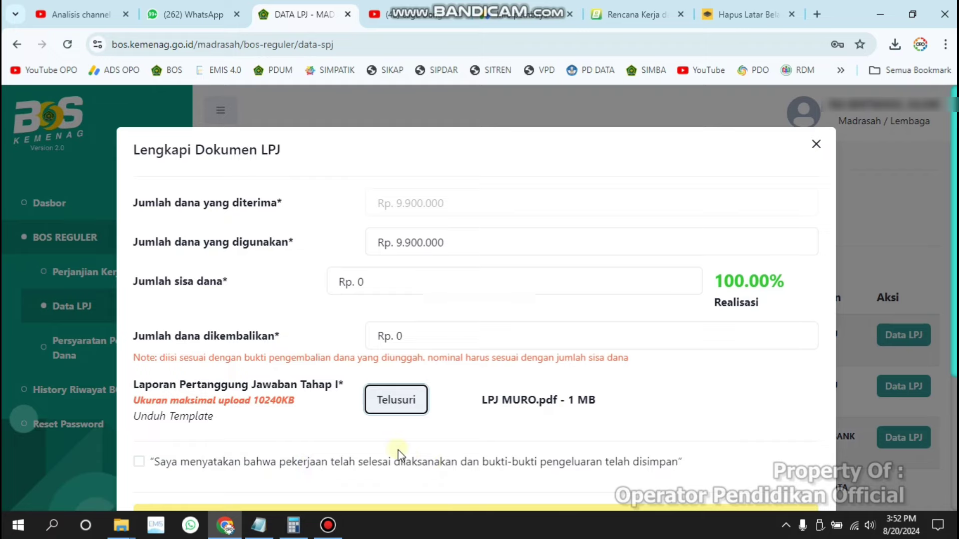
- Accept the declaration that the work is completed and the expense receipts are stored, and submit the LPJ report
left_click(139, 461)
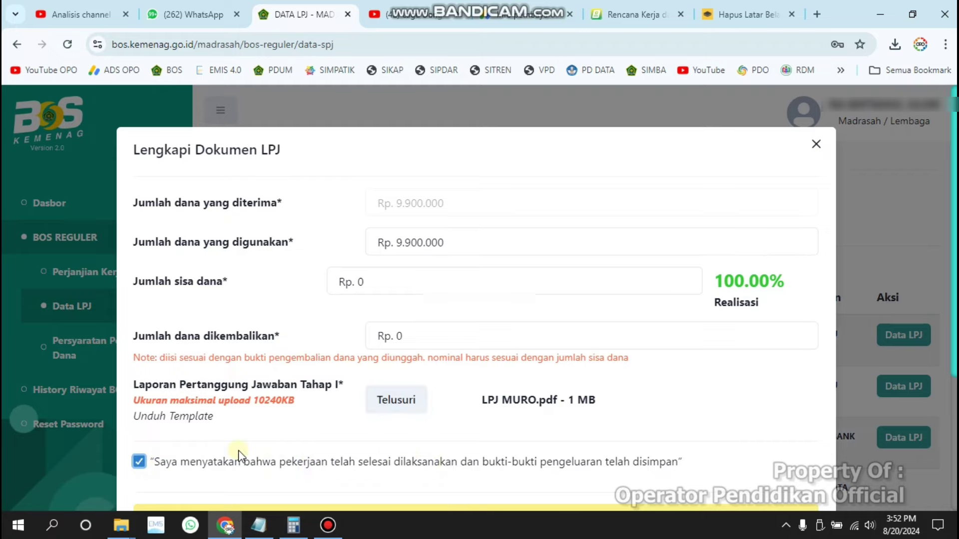
scroll(242, 452, "down", 1)
scroll(245, 449, "down", 3)
left_click(464, 400)
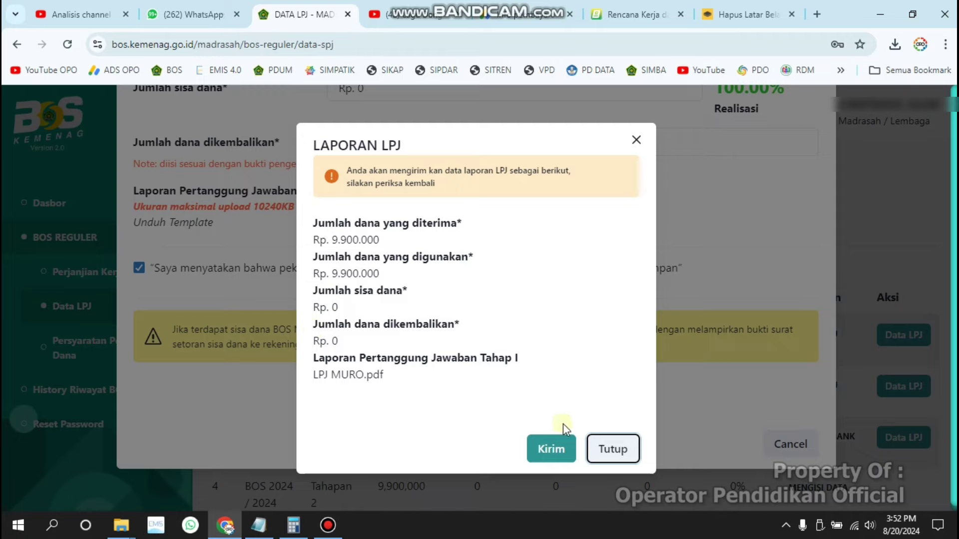
left_click(541, 449)
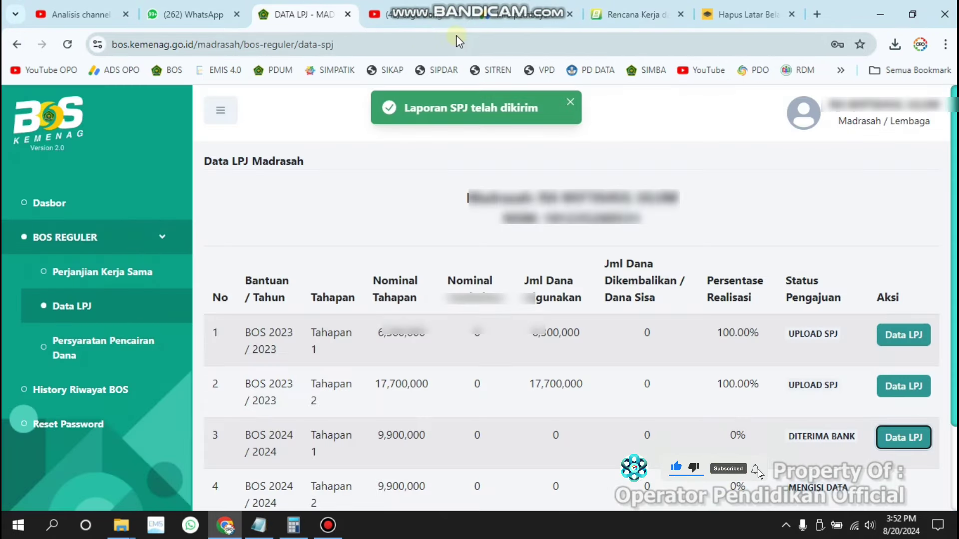
- Upload the file RKRA MURO as the RKAM document in Persyaratan Pencairan Dana
left_click(85, 342)
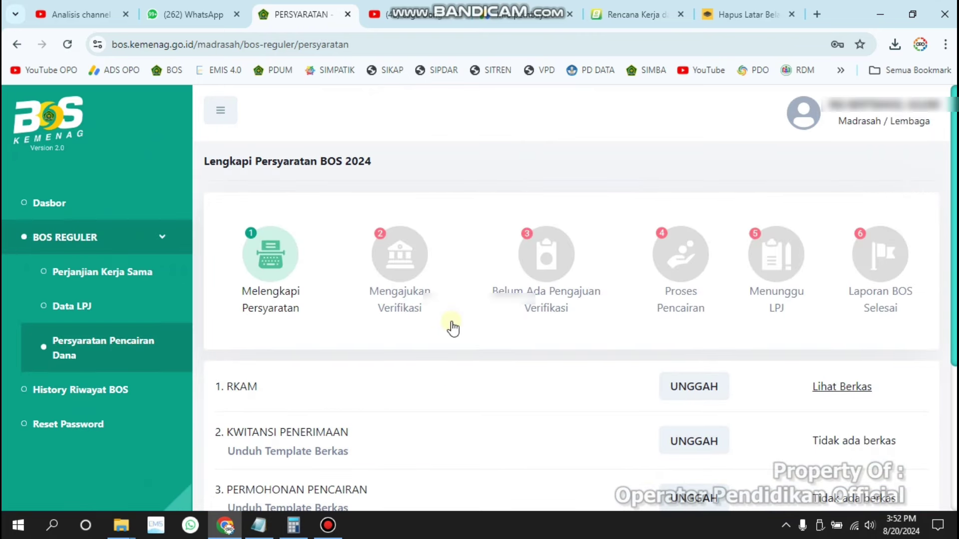
left_click(682, 395)
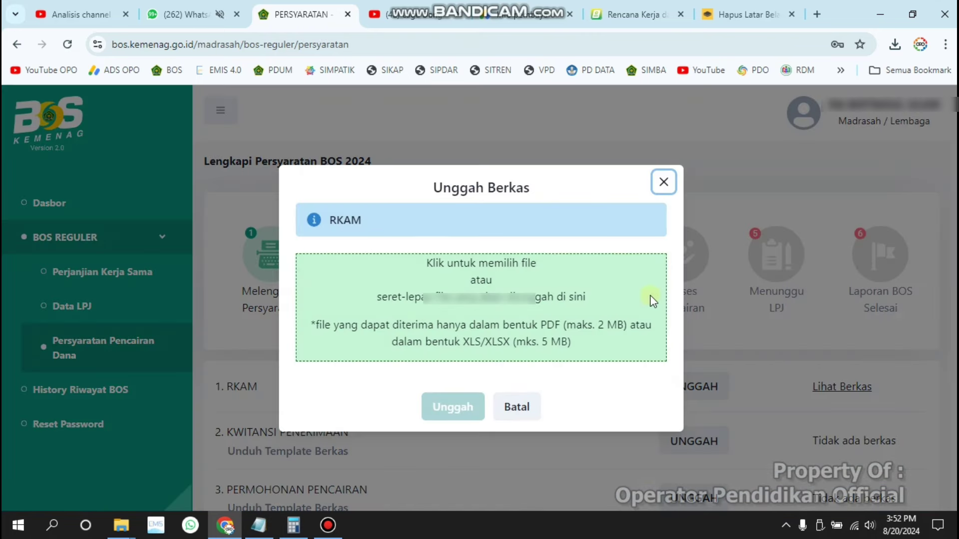
left_click(663, 182)
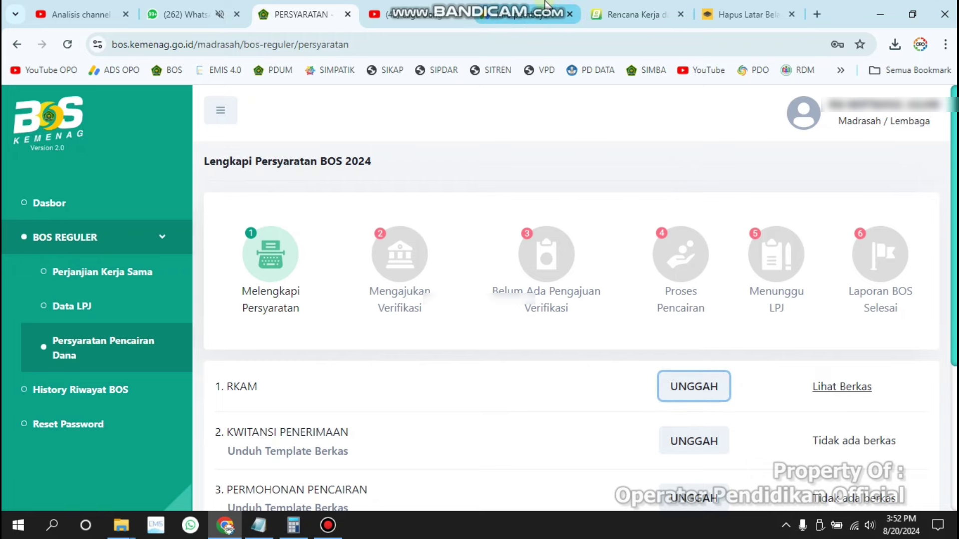
scroll(535, 222, "down", 3)
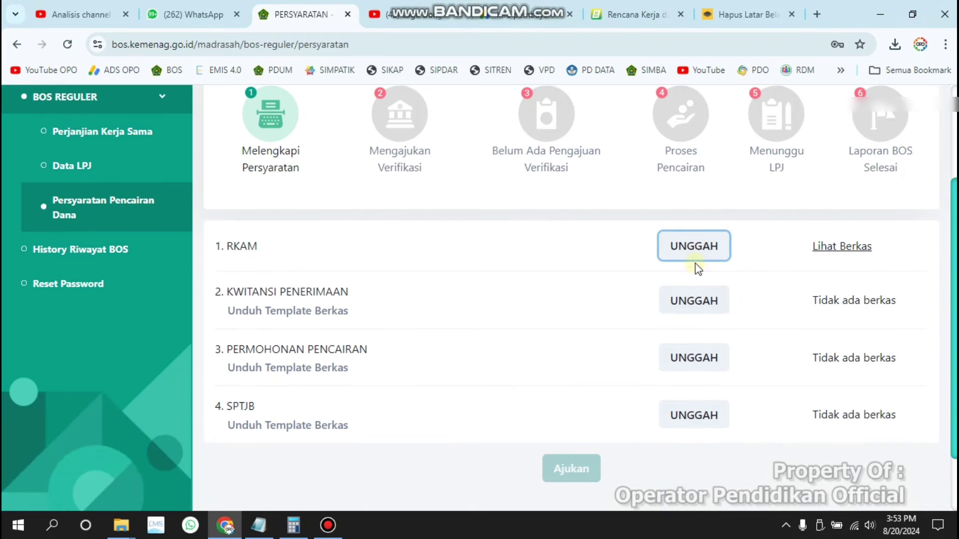
left_click(693, 252)
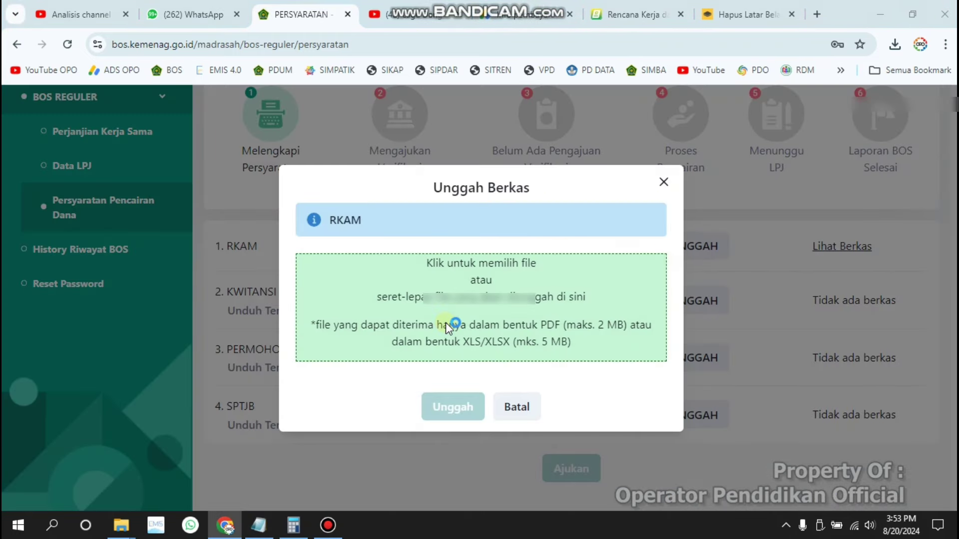
left_click(448, 327)
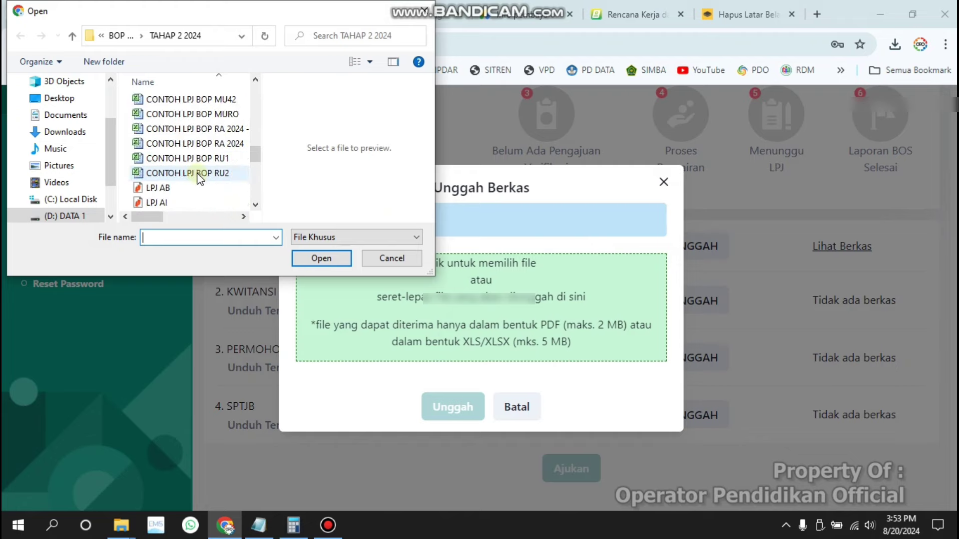
scroll(200, 178, "down", 4)
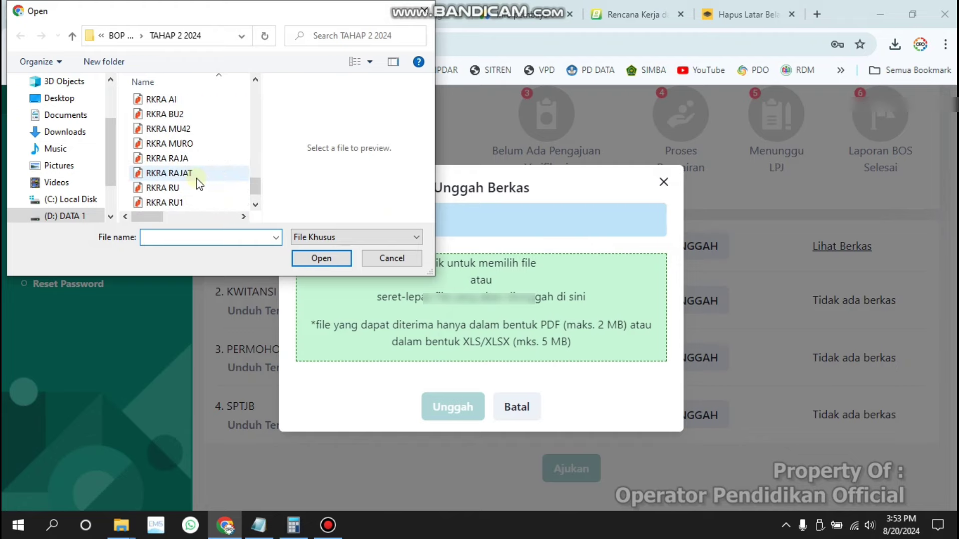
left_click(189, 145)
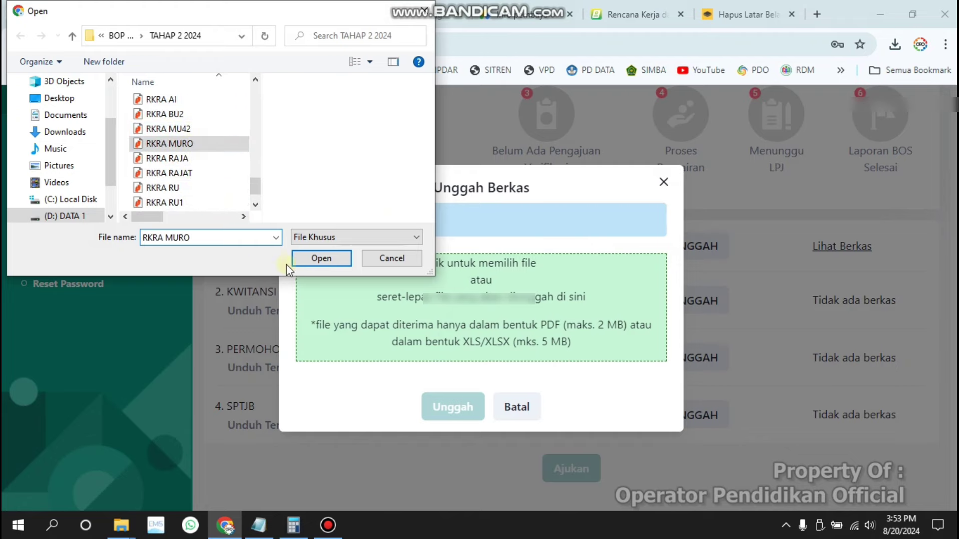
left_click(319, 258)
left_click(449, 412)
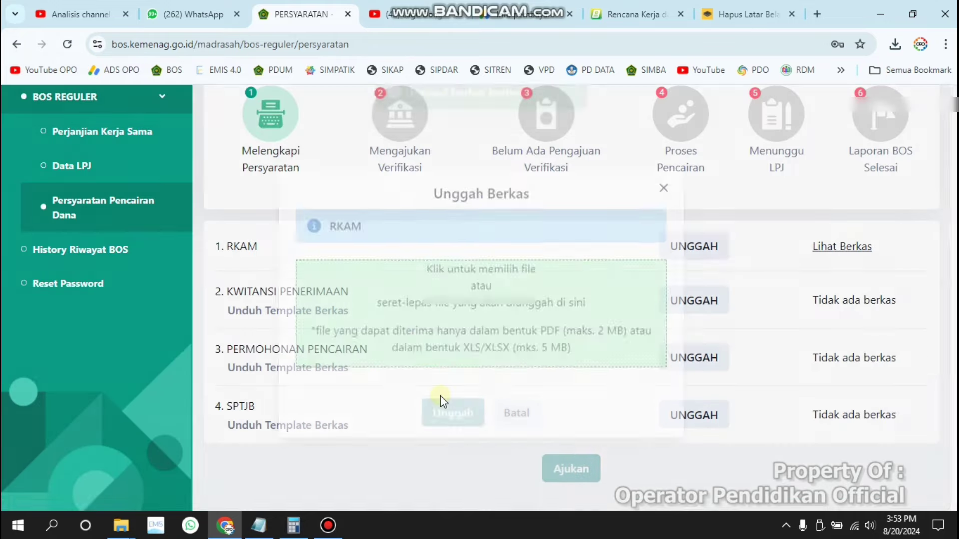
- Upload the file CamScanner 20-08-2024 15.43_2 as the KWITANSI PENERIMAAN document
left_click(690, 303)
left_click(427, 302)
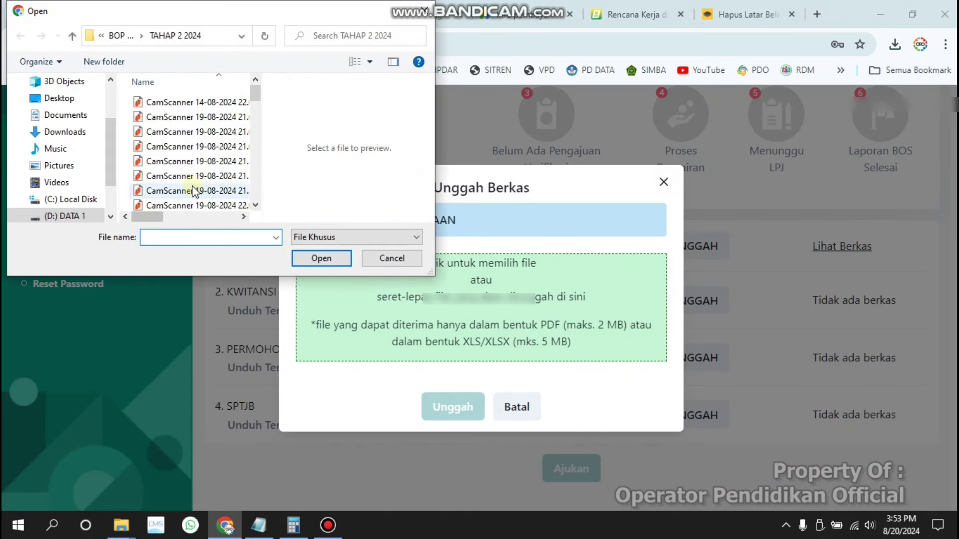
scroll(193, 188, "down", 5)
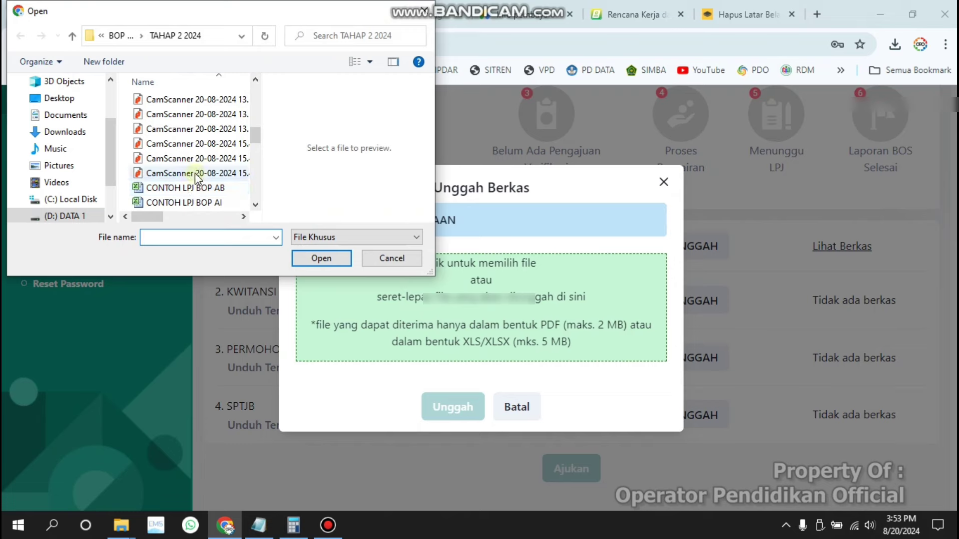
left_click(195, 173)
left_click(196, 159)
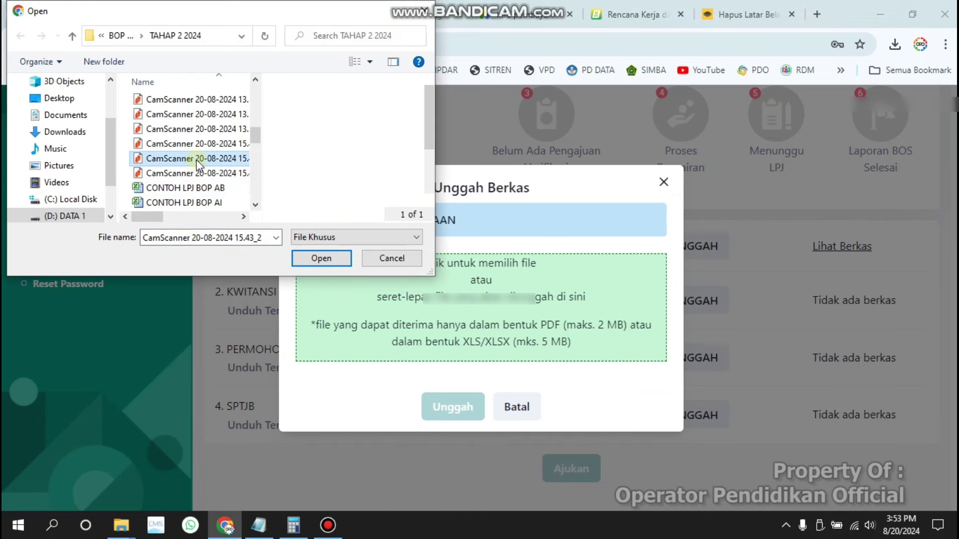
left_click(320, 258)
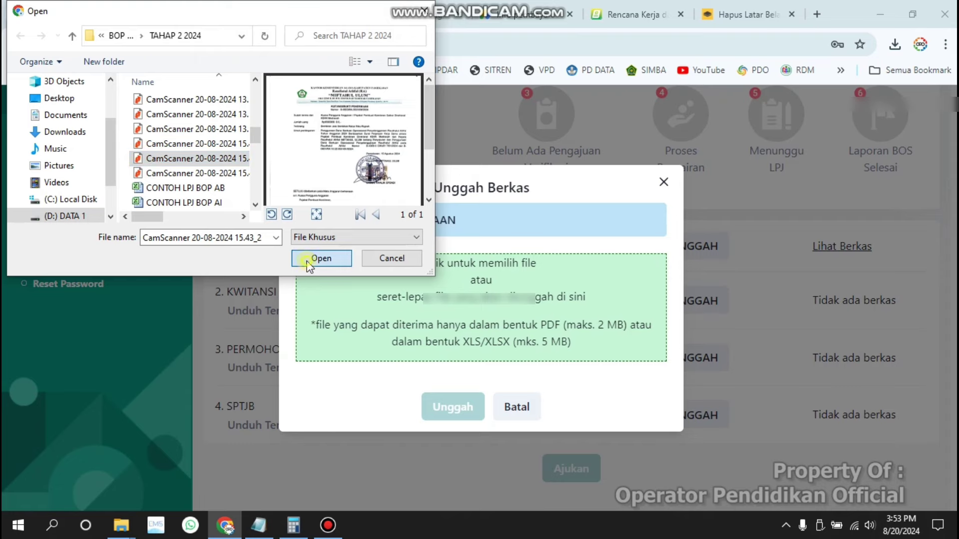
left_click(451, 422)
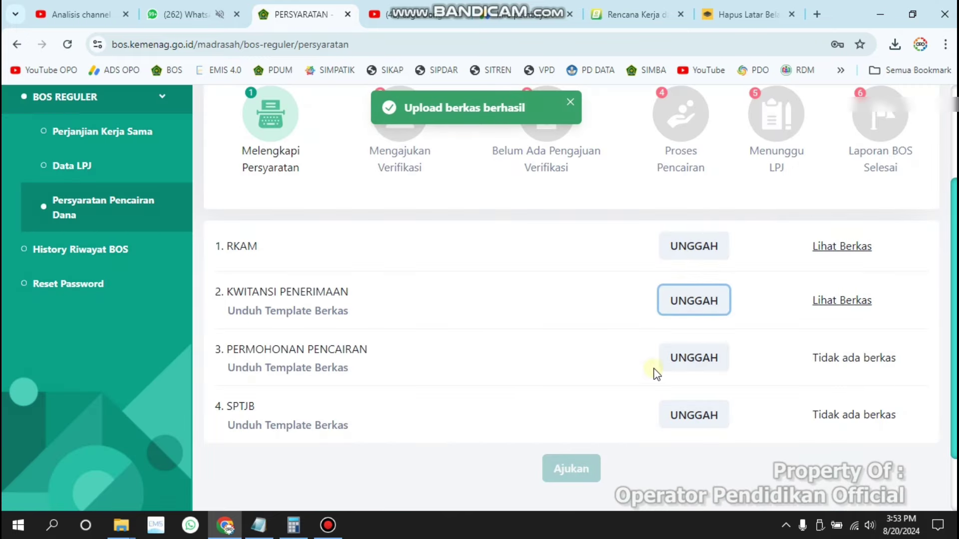
- Open the file selection for the PERMOHONAN PENCAIRAN upload and browse the scans in the TAHAP 2 2024 folder
left_click(695, 366)
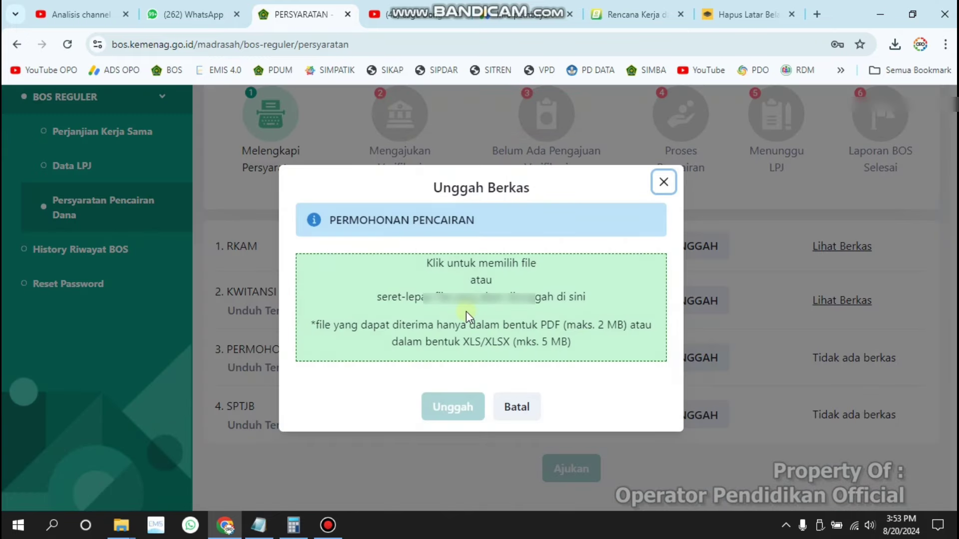
left_click(466, 310)
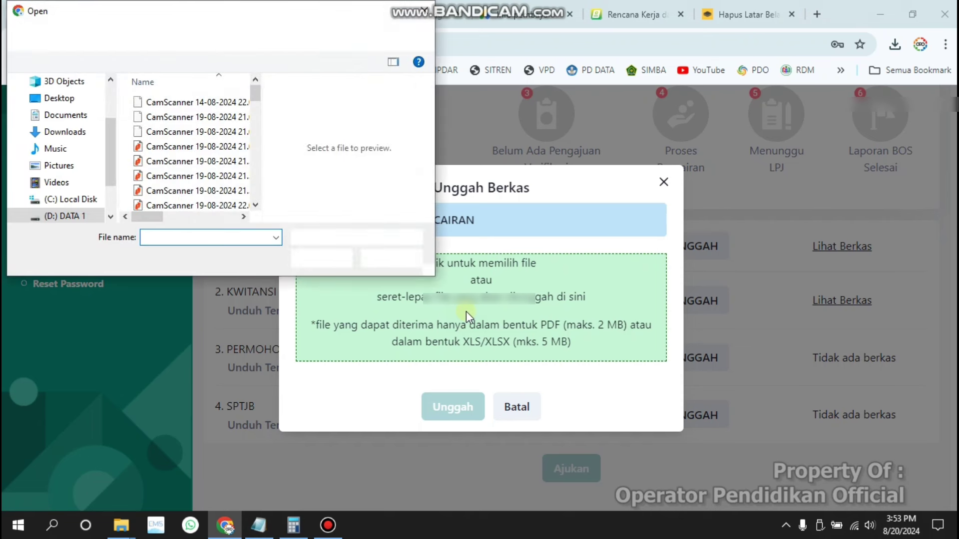
scroll(188, 193, "down", 1)
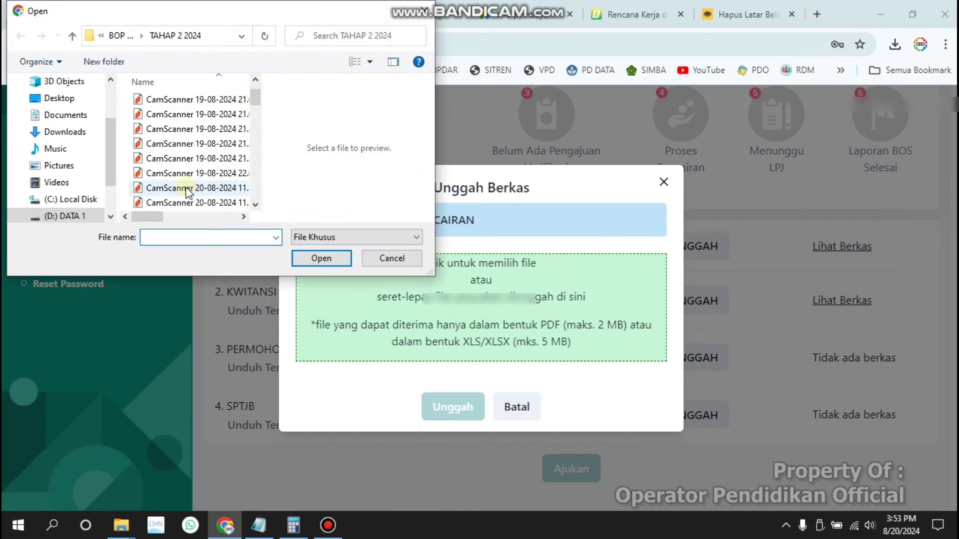